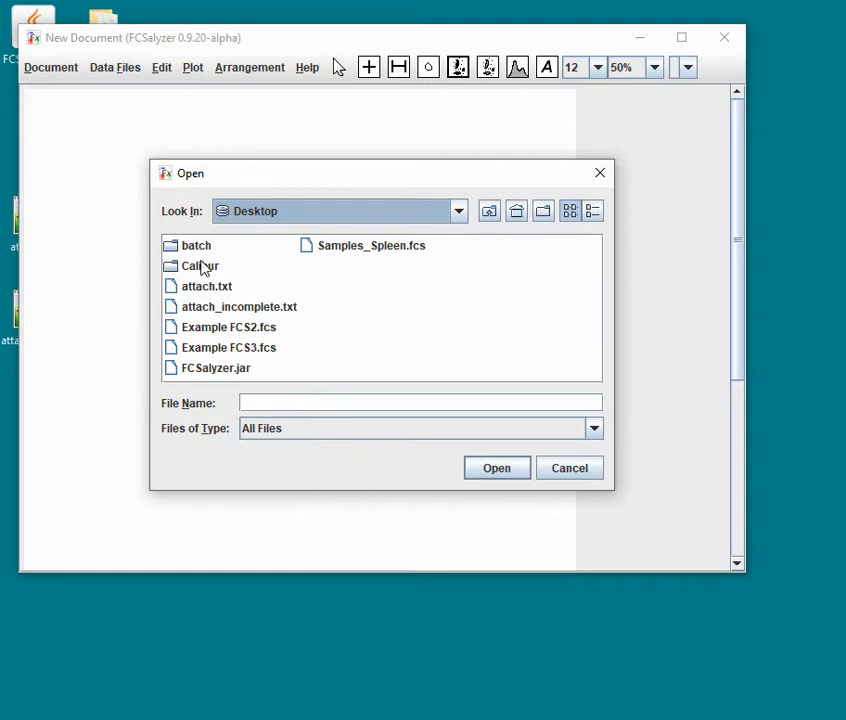
Load the data file 02 Jul 2008.001 from the Calibur folder into the new dot plot
double_click(203, 267)
click(226, 248)
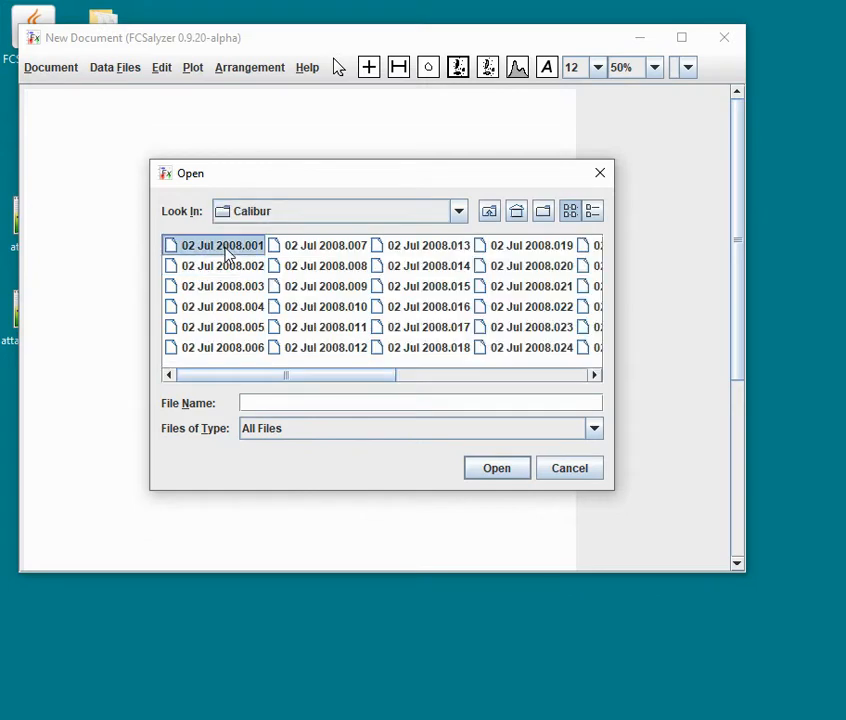
click(493, 467)
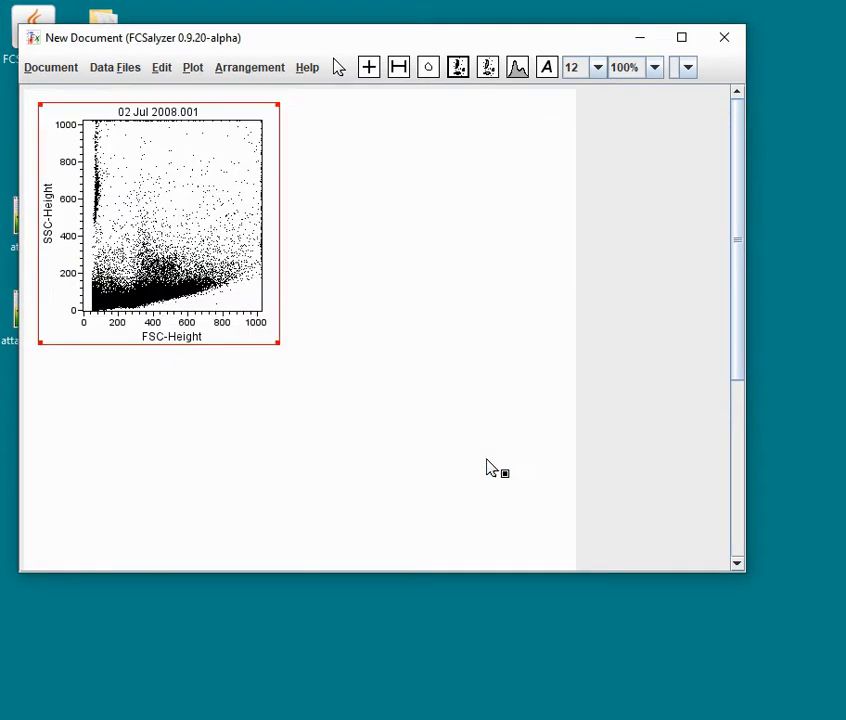
Draw a polygonal region on the dot plot spanning about 550 to 820 in FSC-Height and about 60 to 360 in SSC-Height
click(429, 69)
click(186, 243)
click(178, 262)
click(175, 287)
click(192, 299)
click(219, 299)
click(229, 281)
click(220, 256)
click(210, 249)
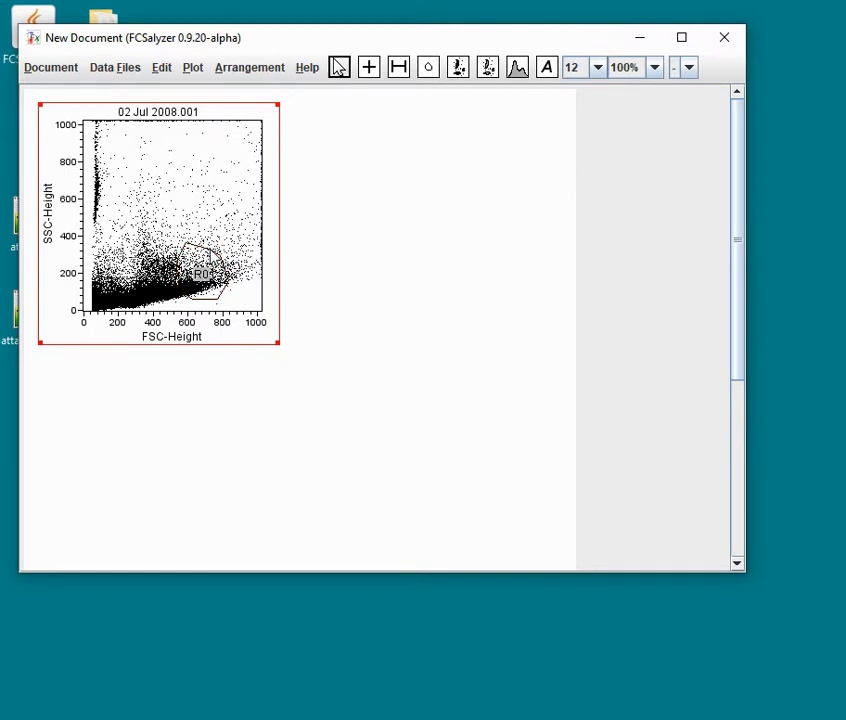
click(203, 109)
Try the log and logicle transformations on the FSC-Height parameter of 02 Jul 2008.001
click(120, 70)
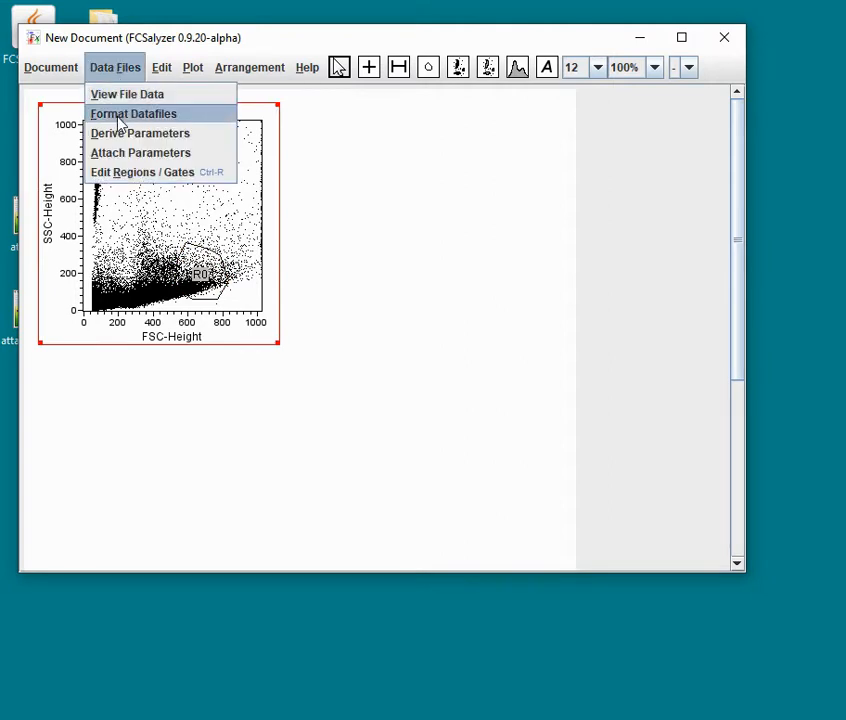
click(120, 114)
drag(289, 138, 183, 362)
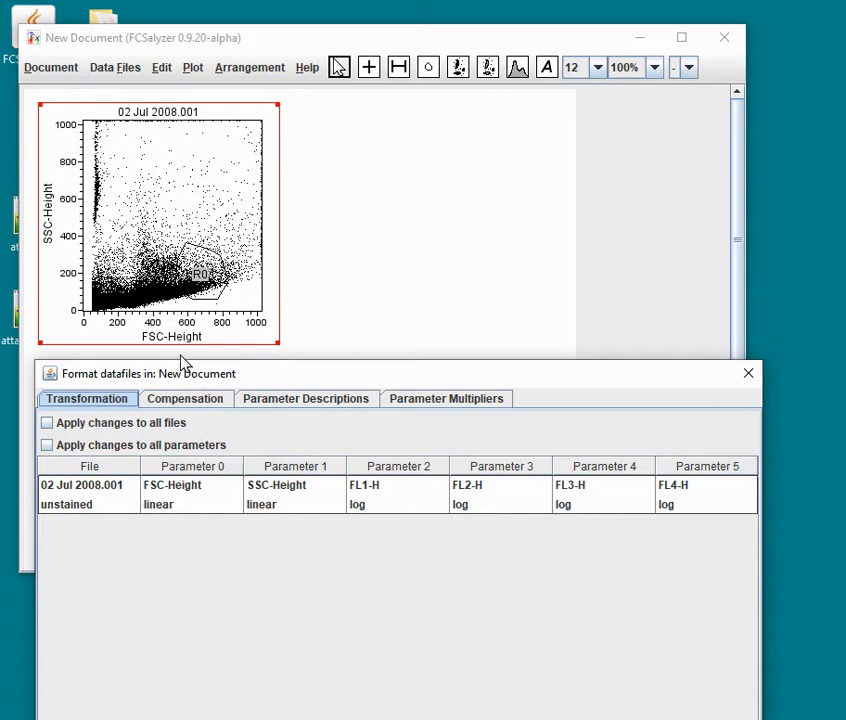
click(170, 512)
click(166, 541)
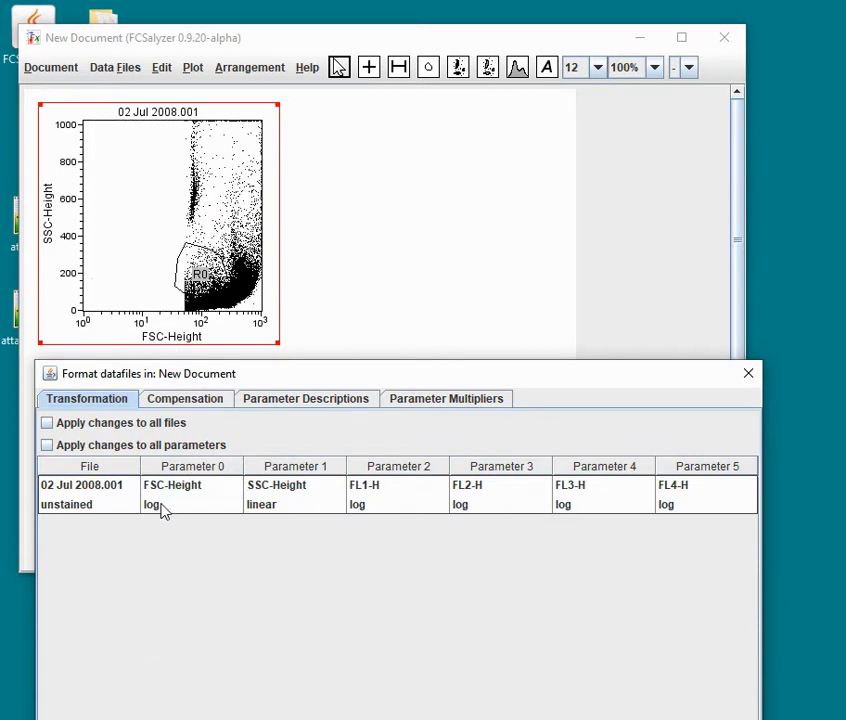
click(166, 510)
click(170, 622)
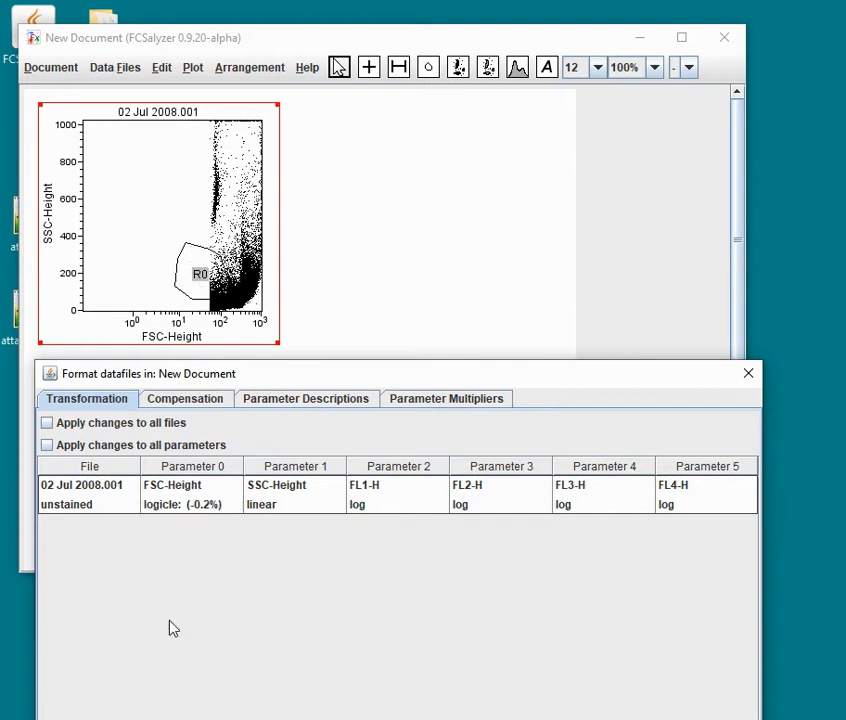
Return the FSC-Height parameter to the linear transformation and close the datafile formatting window
click(172, 510)
click(171, 525)
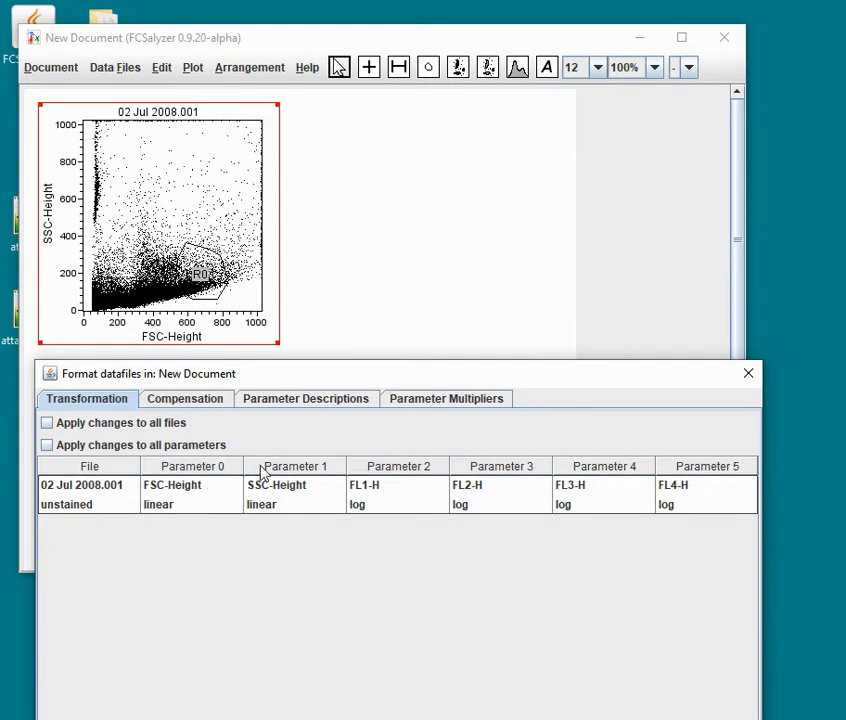
click(465, 719)
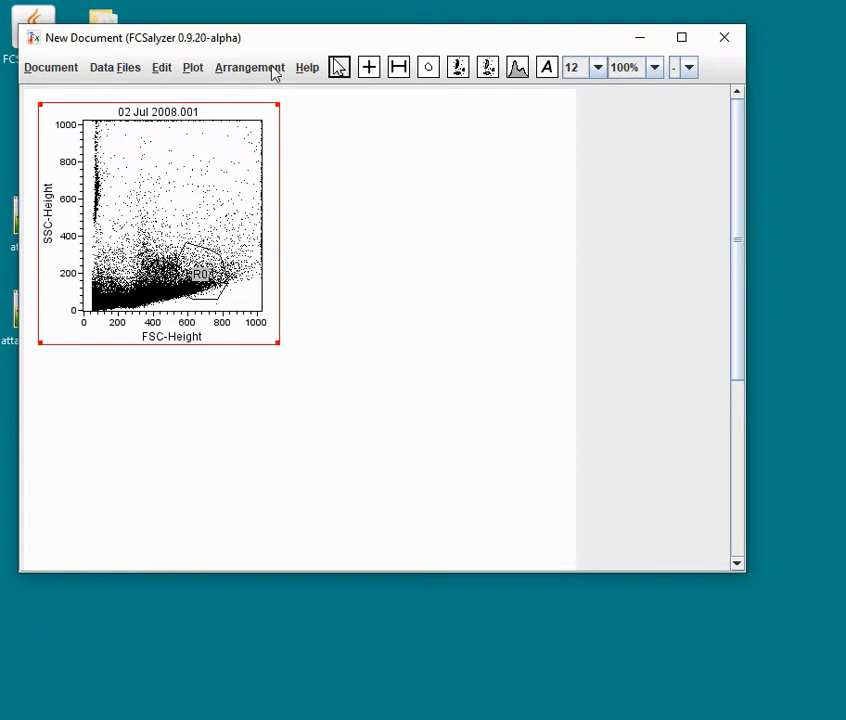
Add a gate in the regions and gates editor with the strategy r0
click(113, 70)
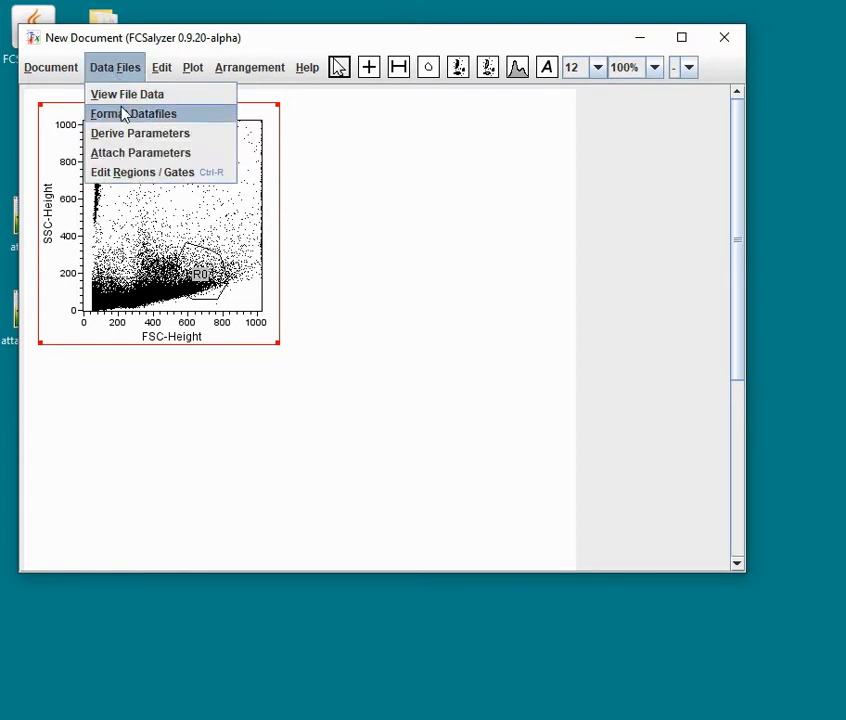
click(130, 178)
drag(208, 163, 388, 110)
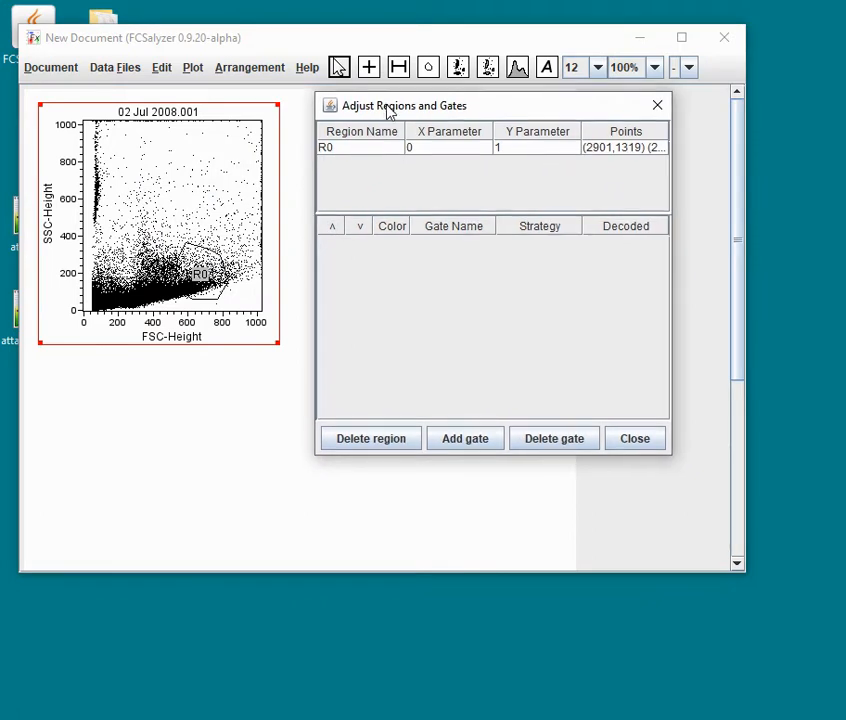
click(483, 446)
click(518, 248)
double_click(523, 241)
text(r0)
key(Return)
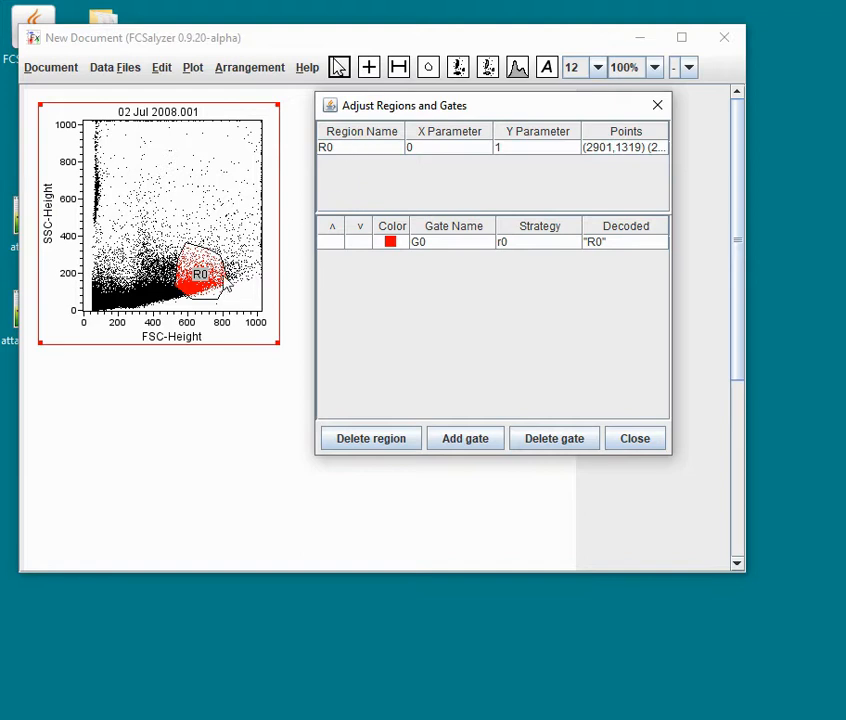
Rename region R0 as Region 1 and close the regions and gates editor
double_click(340, 147)
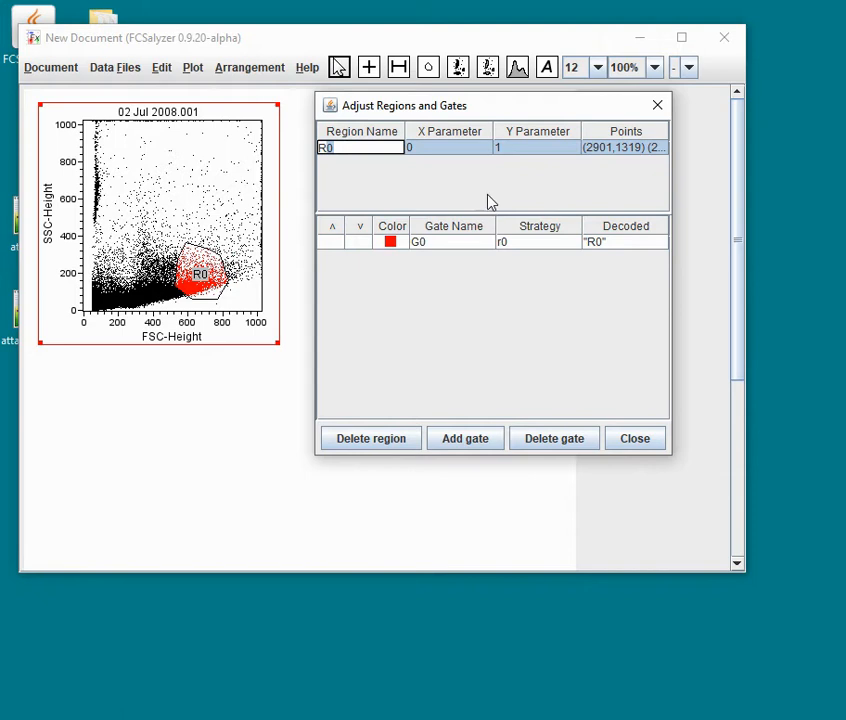
text(Region 1)
key(Return)
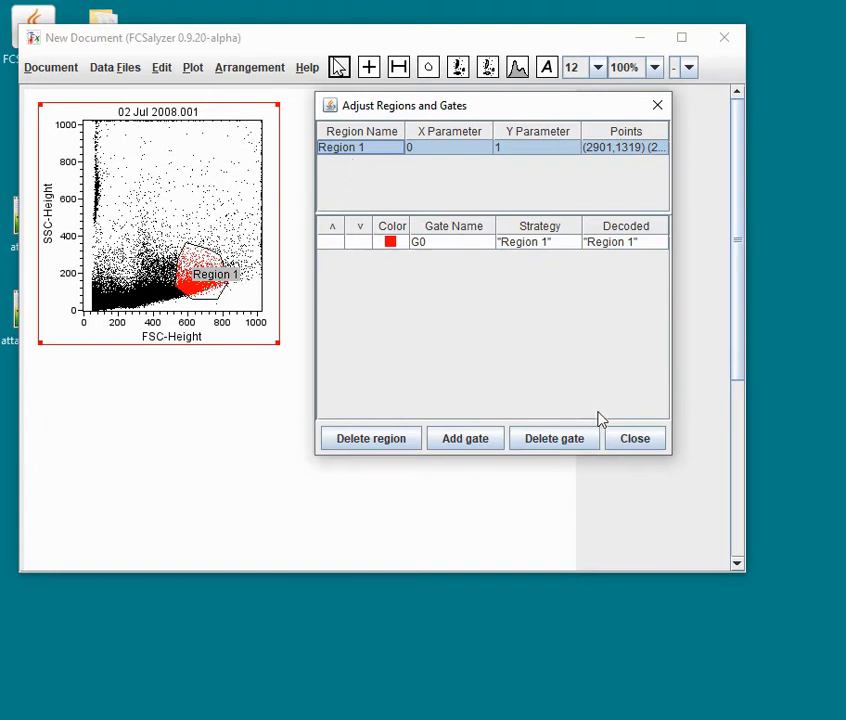
click(632, 438)
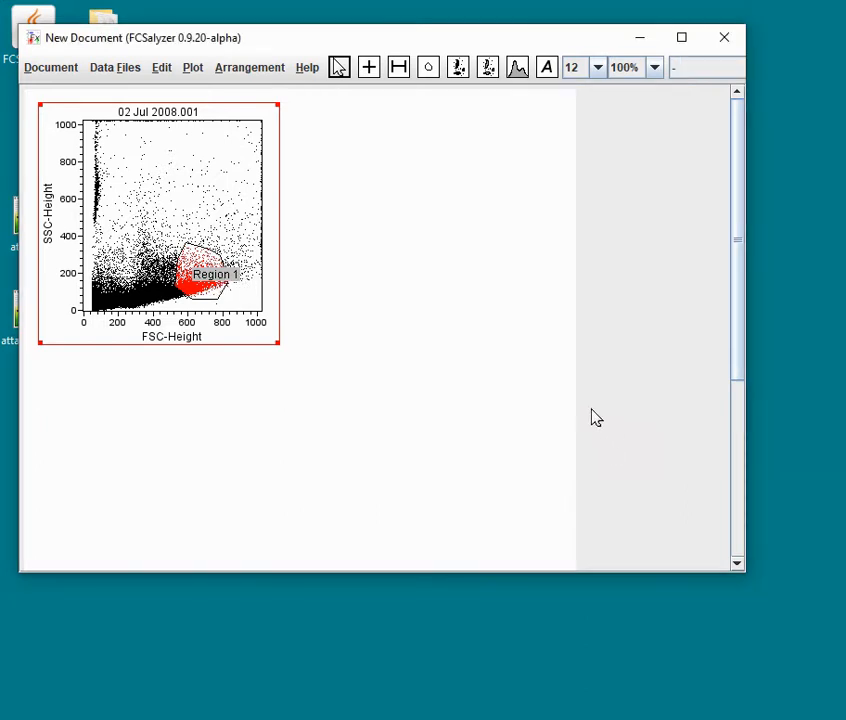
Create a second dot plot of similar size beside the first, using the data file 02 Jul 2008.002
click(458, 68)
drag(291, 105, 541, 351)
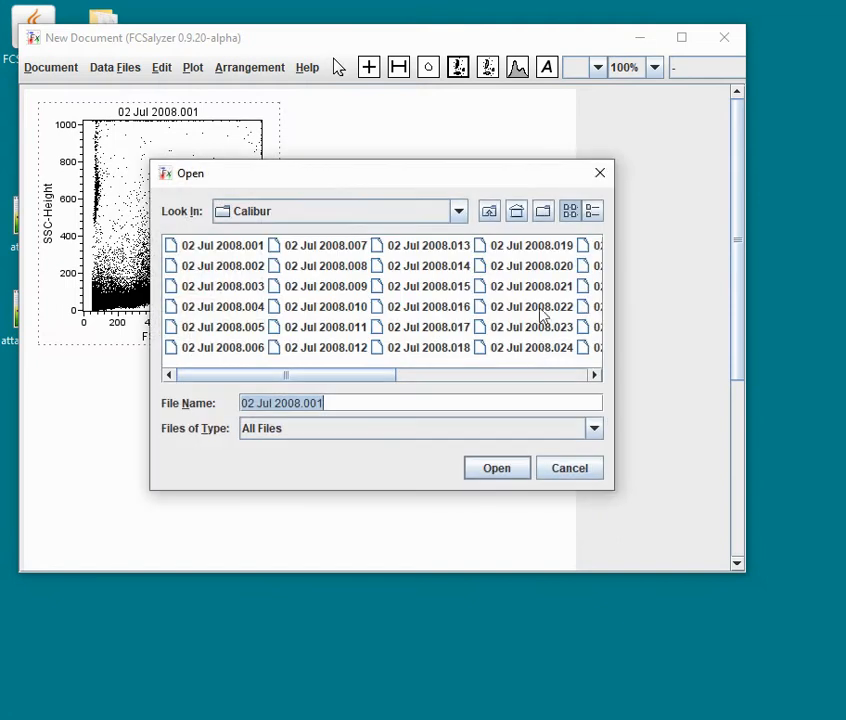
click(247, 270)
click(484, 465)
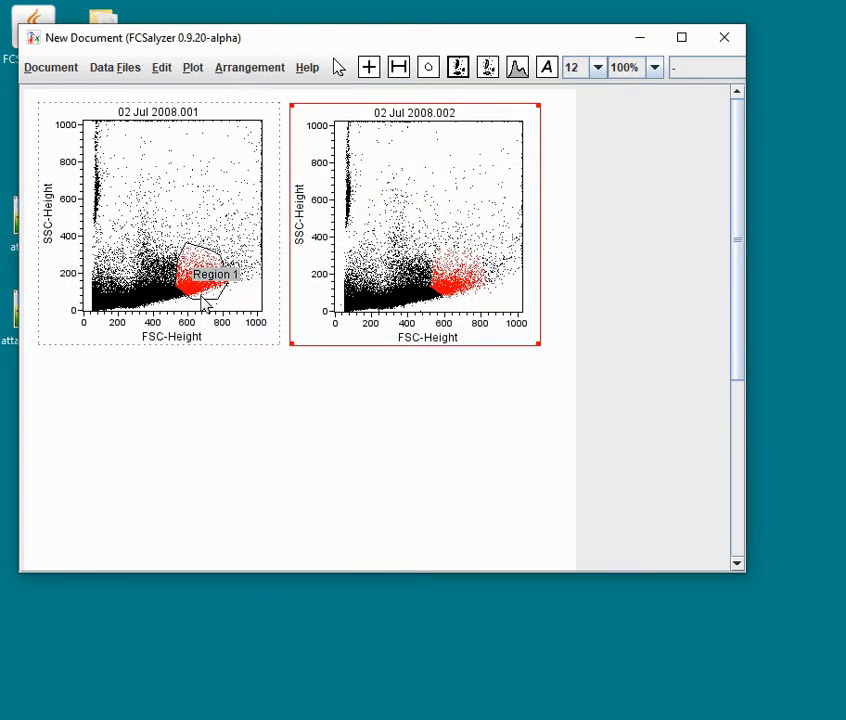
Move Region 1 on the first plot to lower FSC-Height values, spanning about 300 to 590
click(211, 308)
click(210, 304)
drag(210, 304, 166, 315)
Restrict the 02 Jul 2008.002 plot to the events of gate G0
click(480, 125)
drag(480, 125, 628, 110)
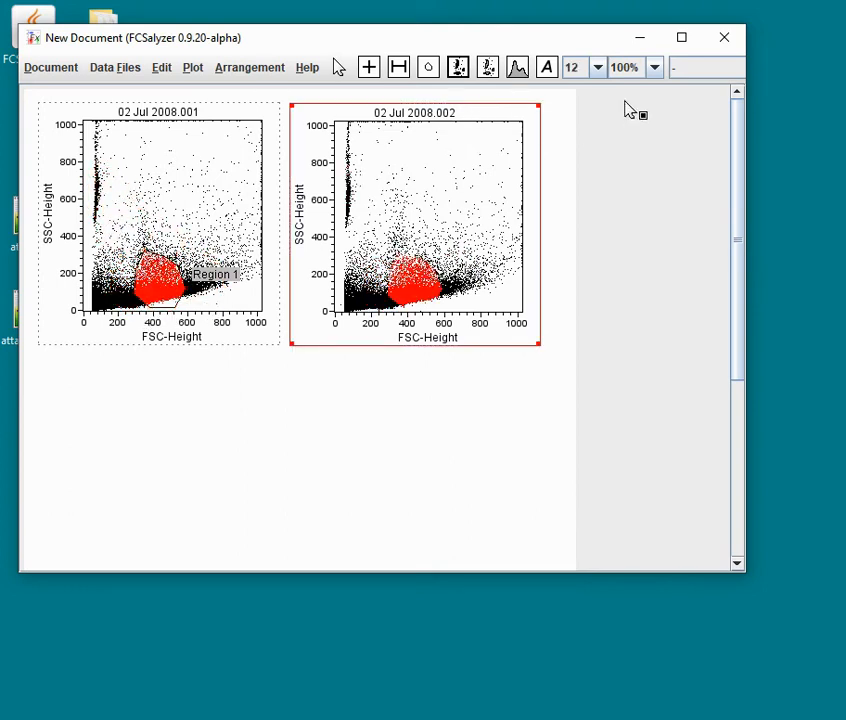
click(686, 72)
click(689, 106)
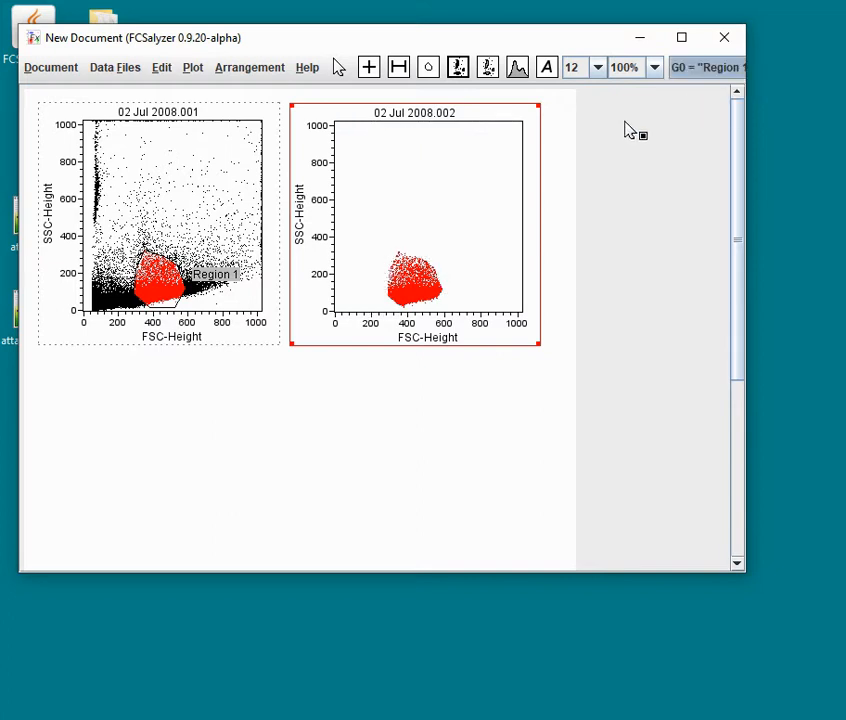
Reshape Region 1 on the first plot by moving its corner points outward to enclose a larger area
click(181, 309)
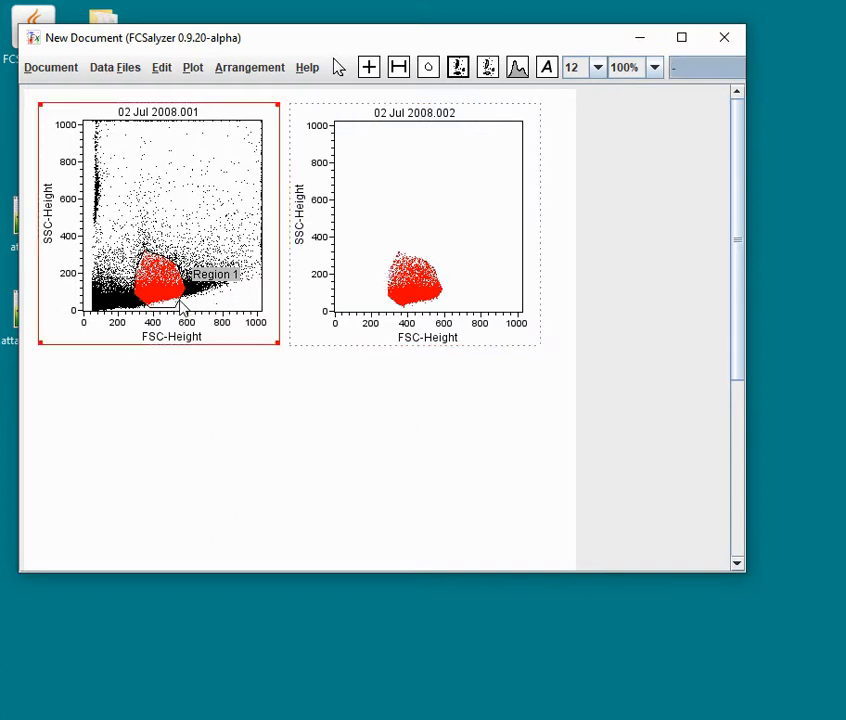
click(179, 299)
mouse_move(179, 299)
mouse_down()
mouse_move(125, 215)
mouse_move(243, 302)
mouse_move(176, 310)
mouse_move(177, 302)
mouse_up()
drag(164, 260, 197, 302)
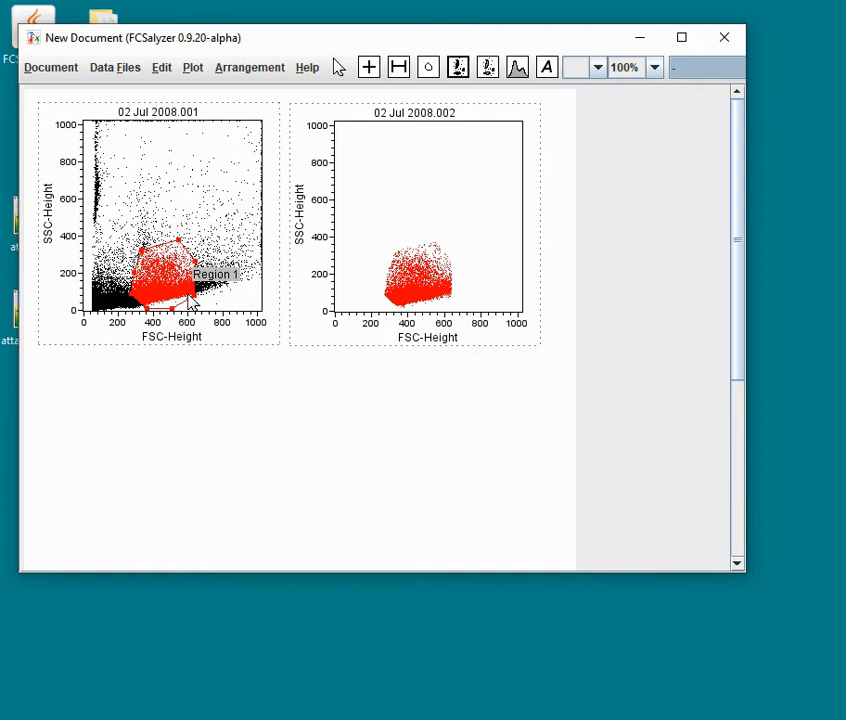
click(128, 70)
click(140, 68)
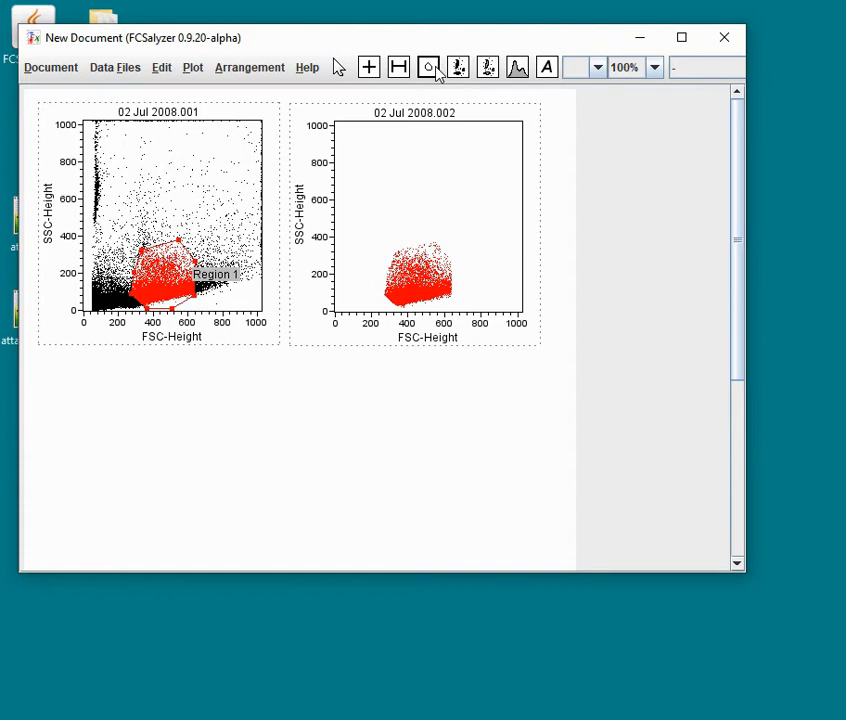
click(433, 74)
click(340, 66)
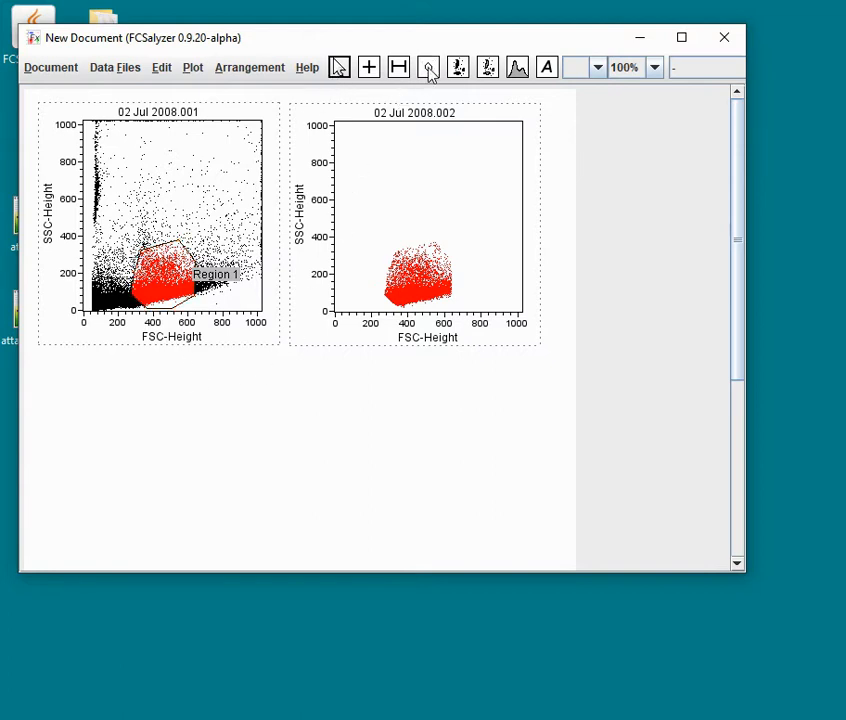
Draw a second polygonal region around the low FSC-Height population, partly overlapping Region 1, and move its label above the polygon
click(430, 72)
mouse_move(109, 232)
mouse_down()
mouse_move(143, 243)
mouse_move(165, 264)
mouse_move(165, 296)
mouse_move(137, 321)
mouse_move(115, 325)
mouse_move(93, 305)
mouse_move(90, 275)
mouse_move(112, 243)
mouse_move(109, 233)
mouse_up()
click(338, 67)
drag(125, 281, 129, 218)
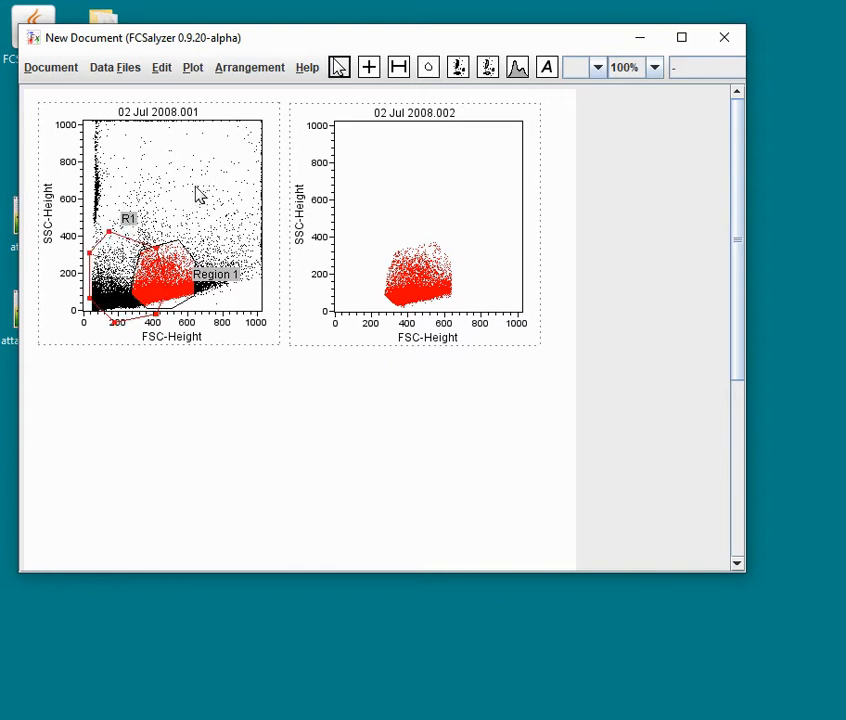
Add a second gate in the regions and gates editor with the strategy R1
click(122, 69)
click(132, 172)
drag(293, 183, 274, 371)
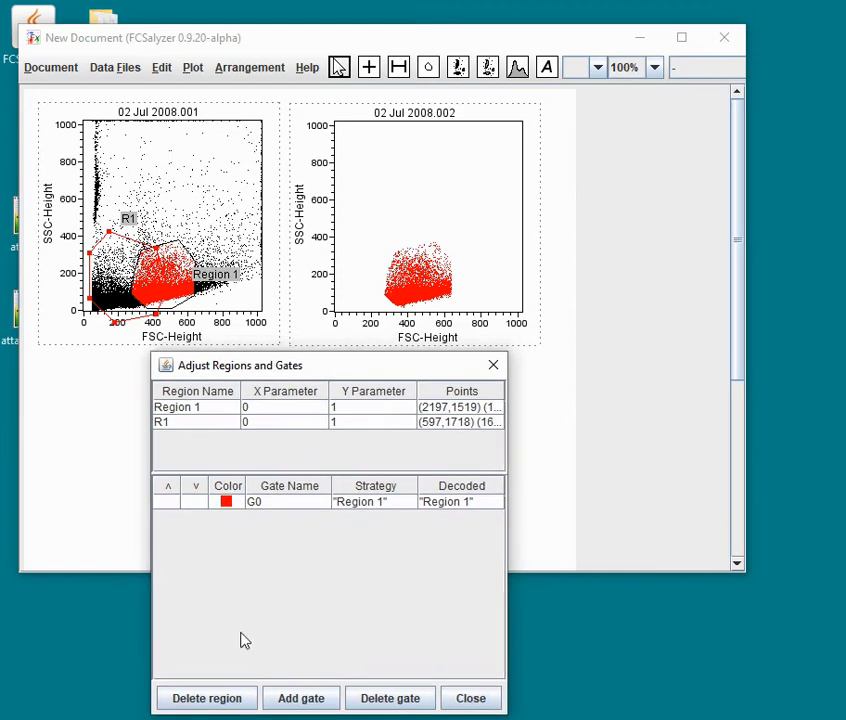
click(294, 697)
click(365, 518)
double_click(357, 514)
key(Return)
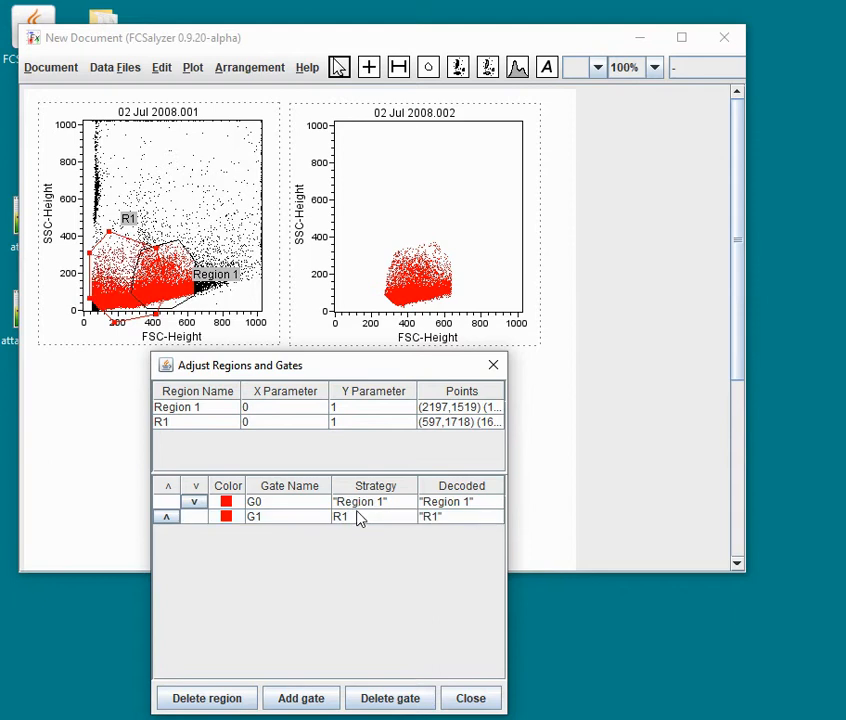
Rename region R1 as Region 2
click(204, 422)
double_click(204, 422)
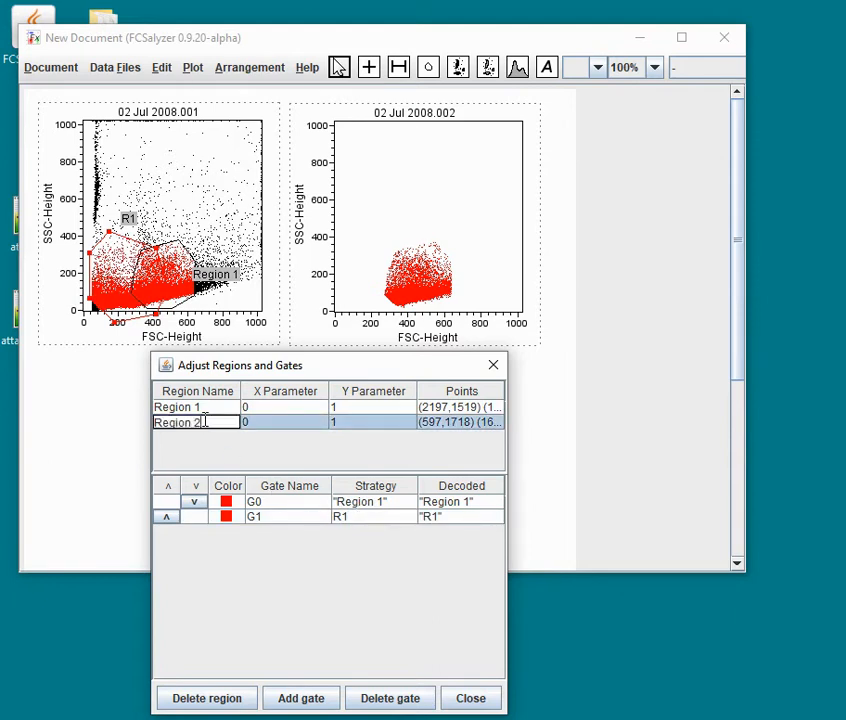
key(Return)
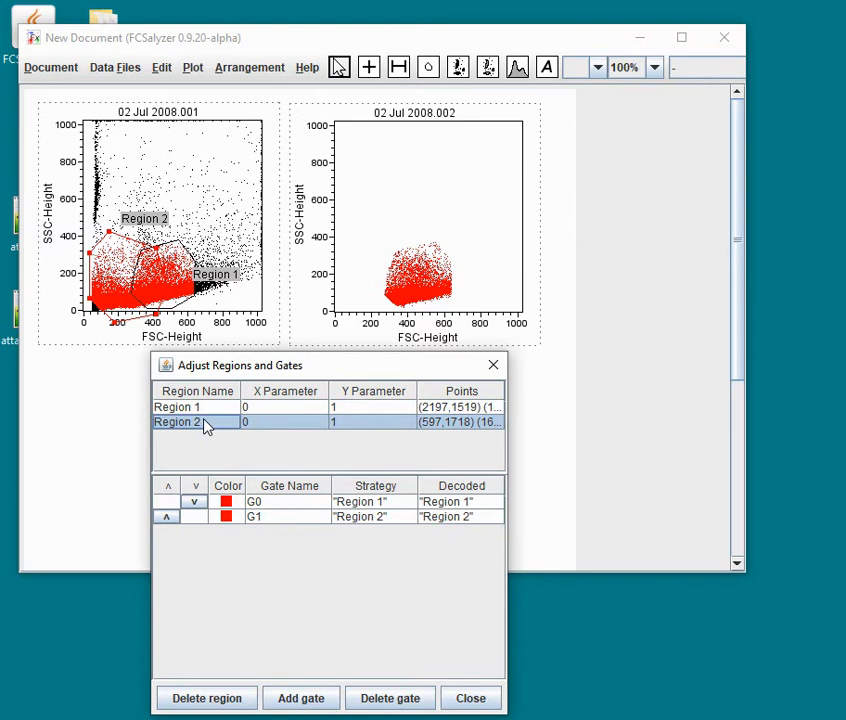
Change the colour of gate G1 to blue
click(227, 518)
drag(840, 316, 427, 374)
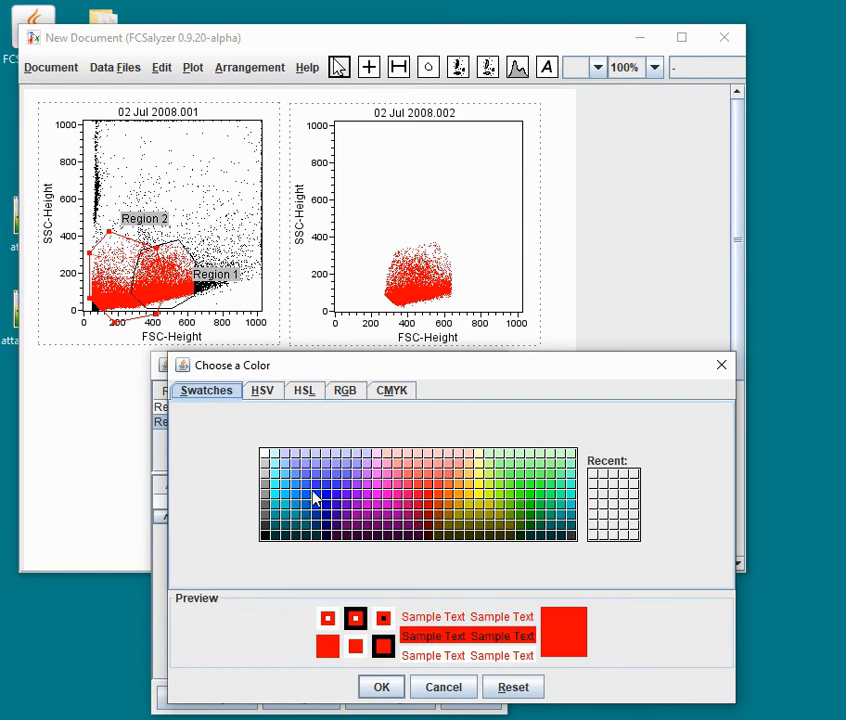
click(318, 488)
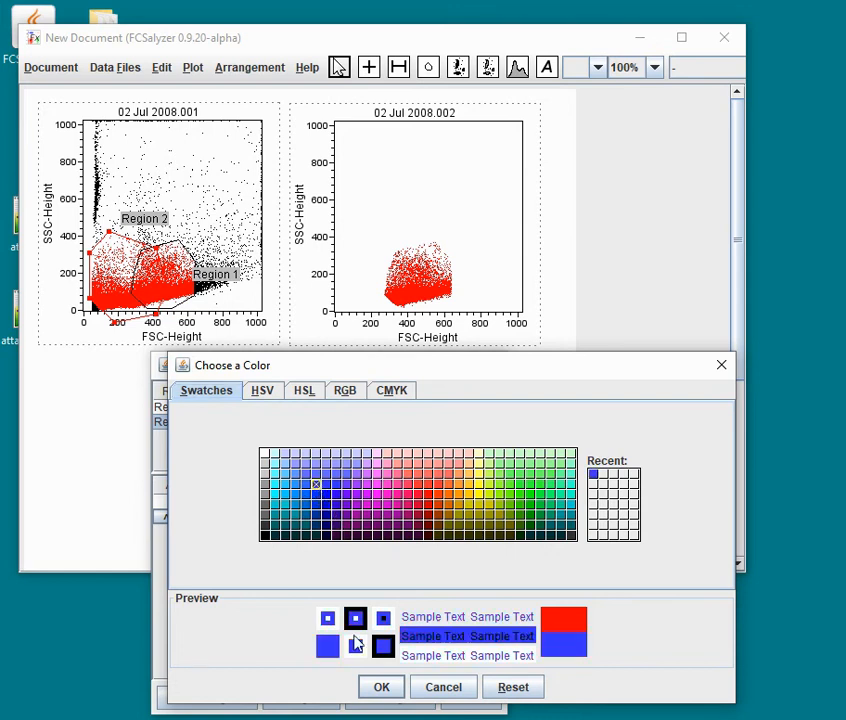
click(383, 688)
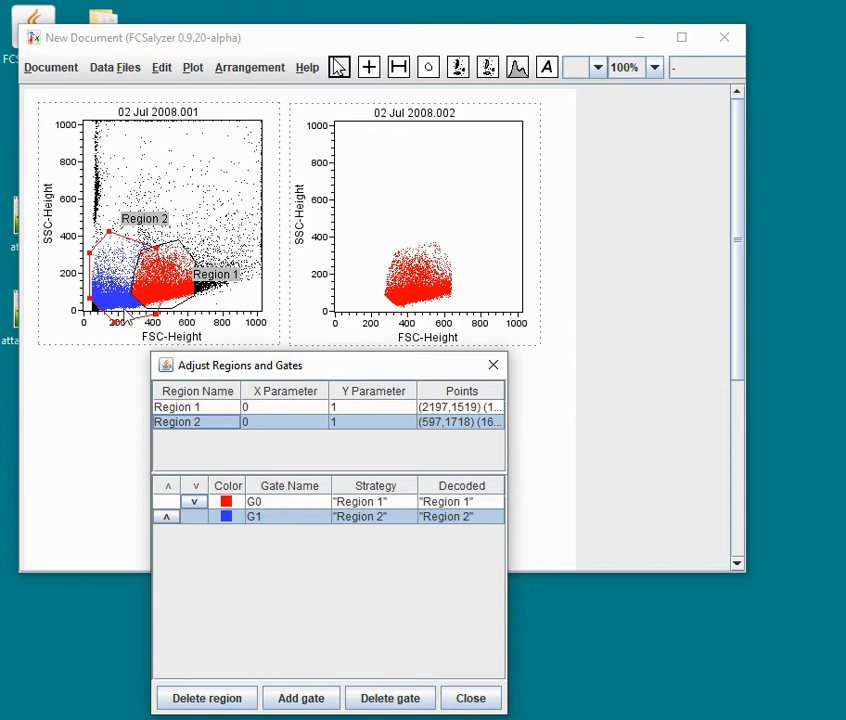
Try moving gate G1 above G0 in the gate order and back below it, twice
click(167, 516)
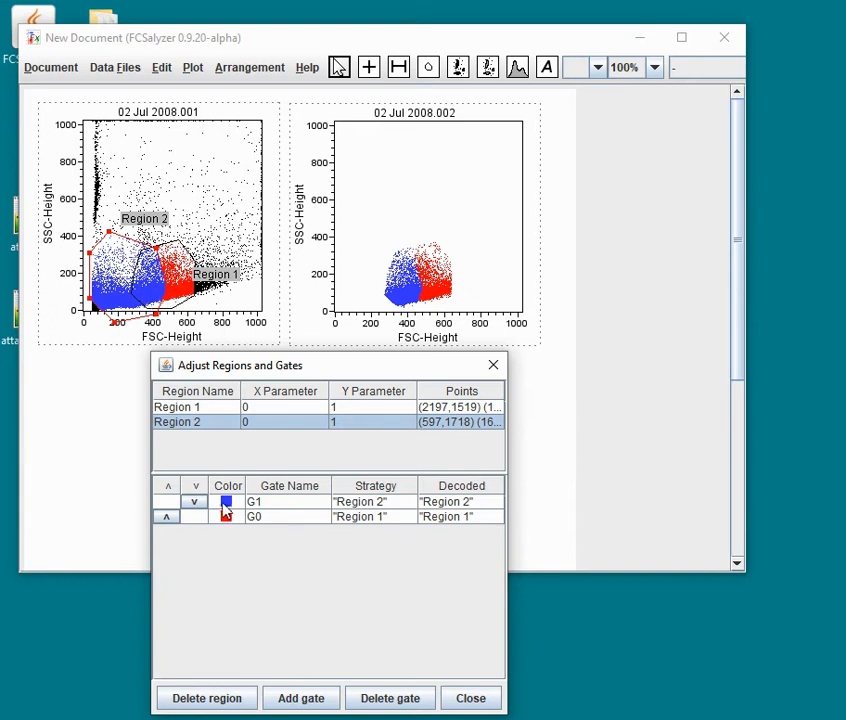
click(195, 502)
click(168, 517)
click(195, 504)
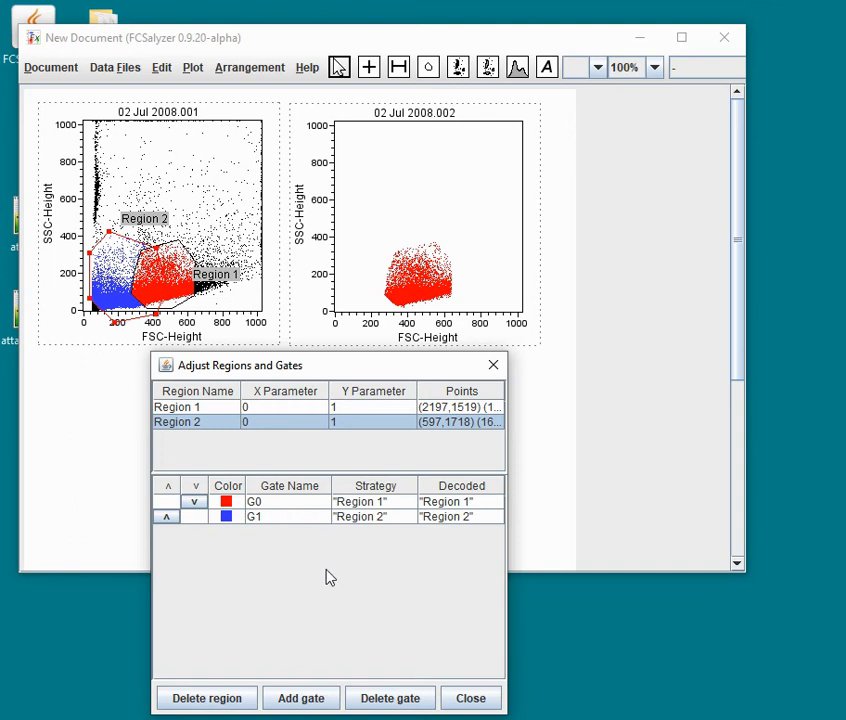
Try adding two empty gates to the gate list and deleting both of them again
click(308, 700)
click(310, 700)
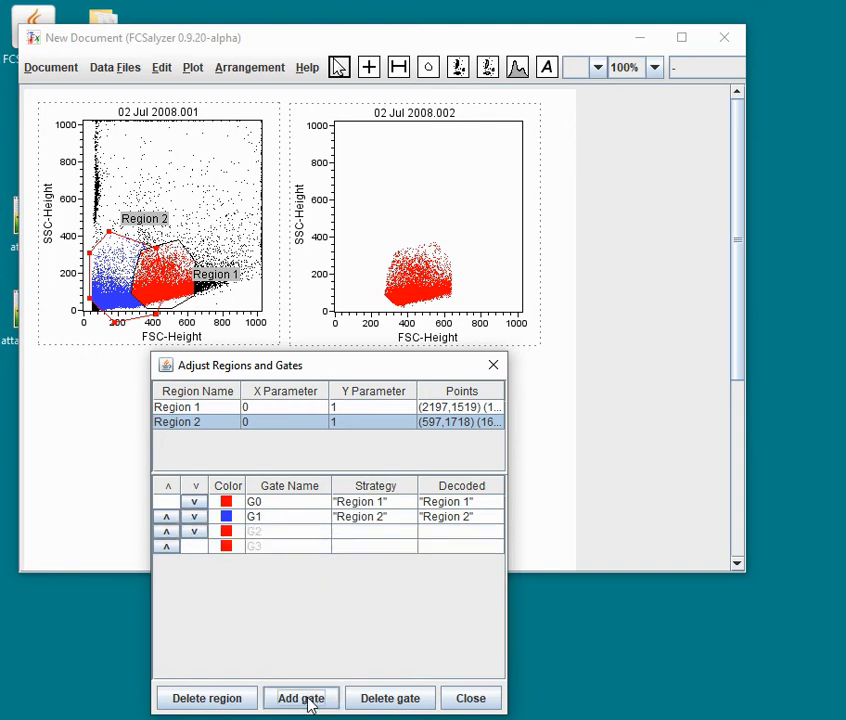
click(320, 546)
click(408, 700)
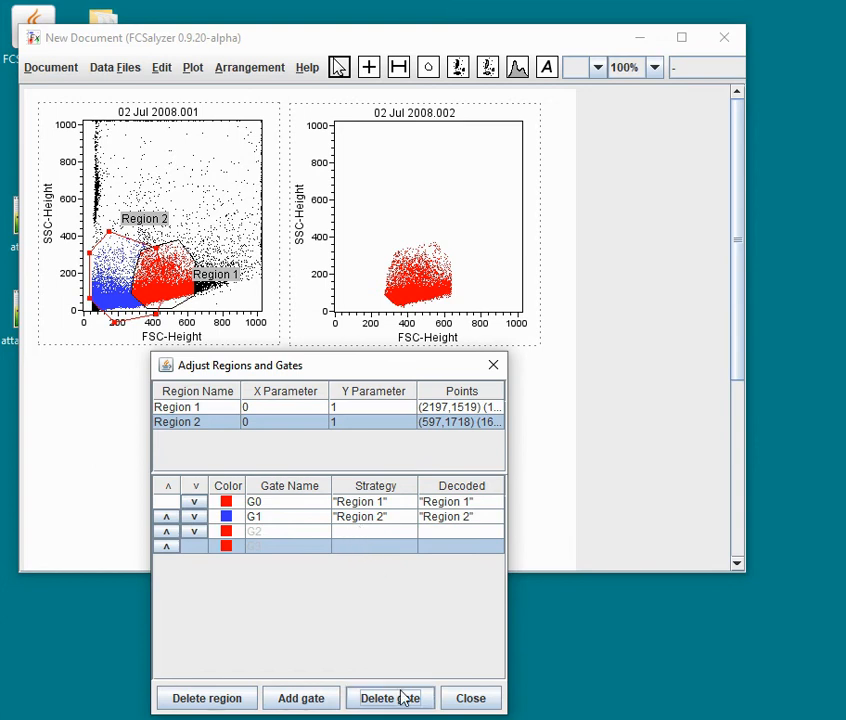
click(374, 545)
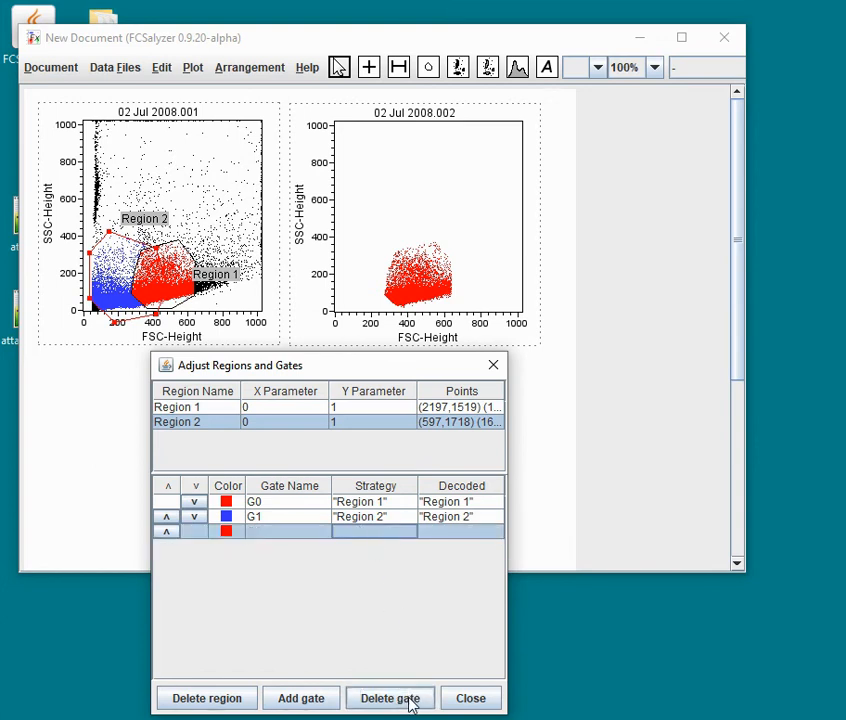
click(412, 698)
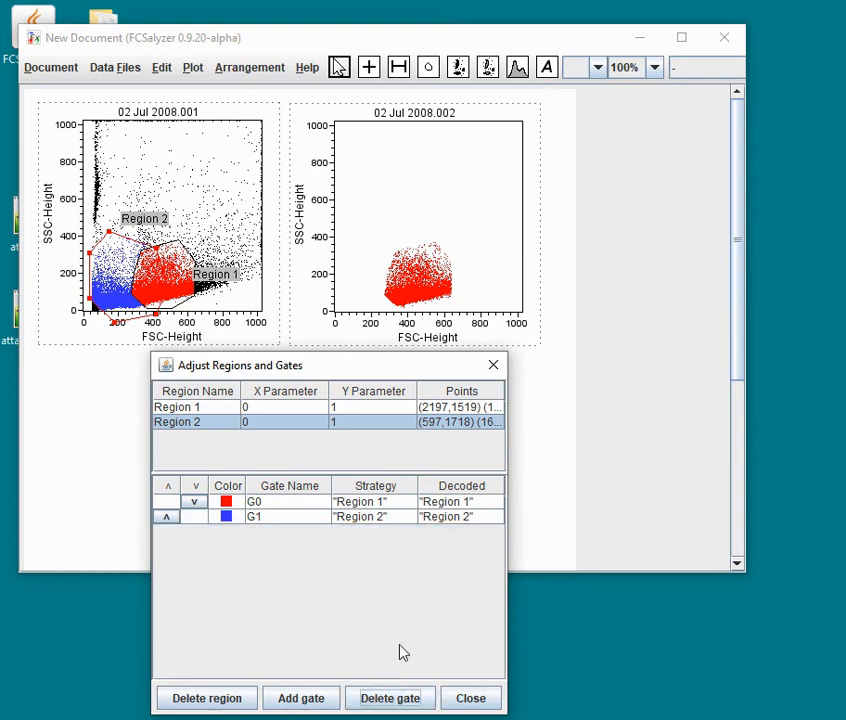
Add a third gate with the strategy "region 1" and "Region 2", and narrow the gate name column to widen the strategy column
click(305, 698)
click(283, 538)
click(383, 536)
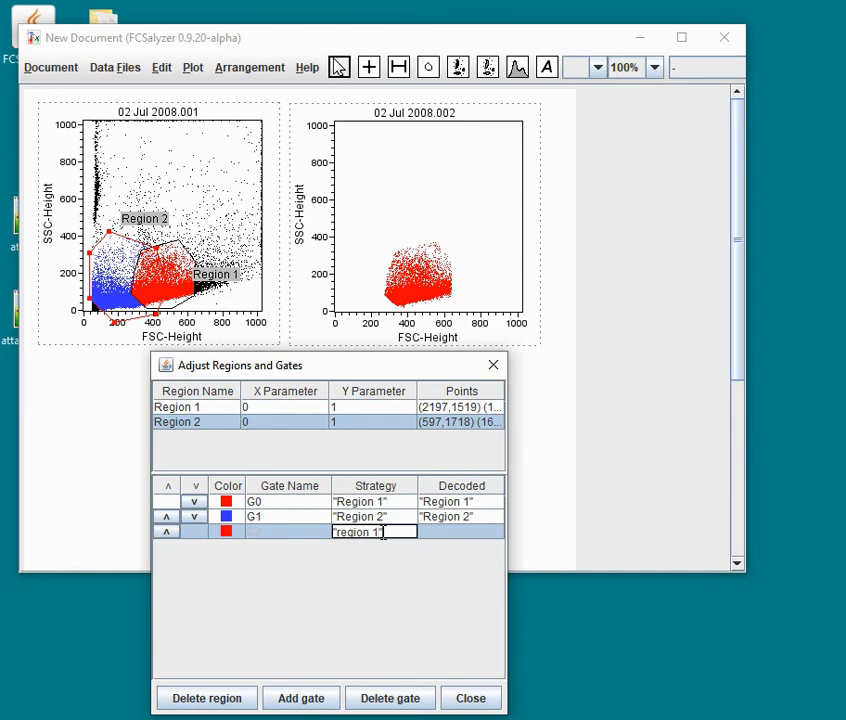
text("region 1" and Region)
text( 2")
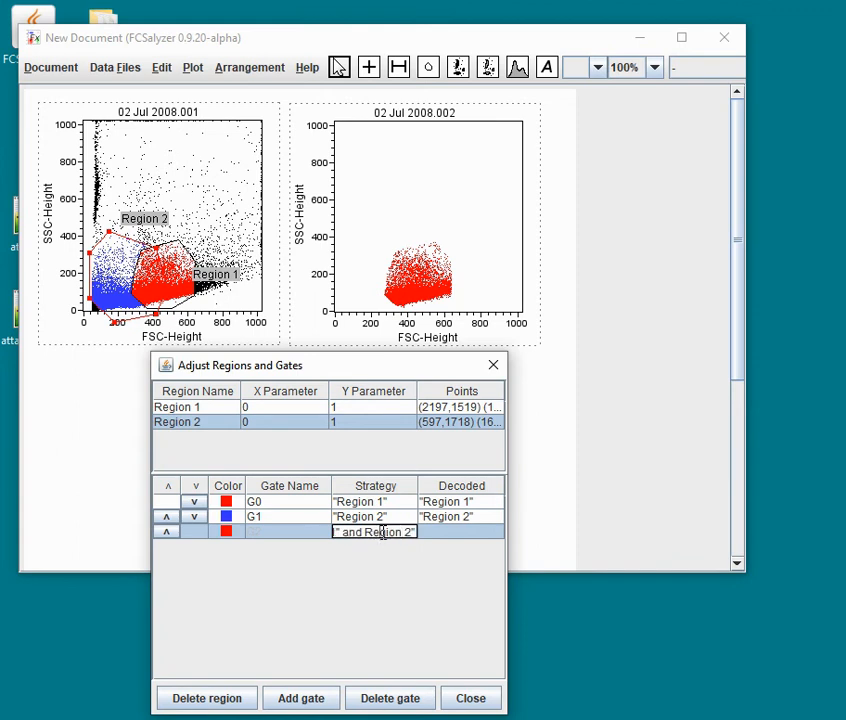
text(")
key(Return)
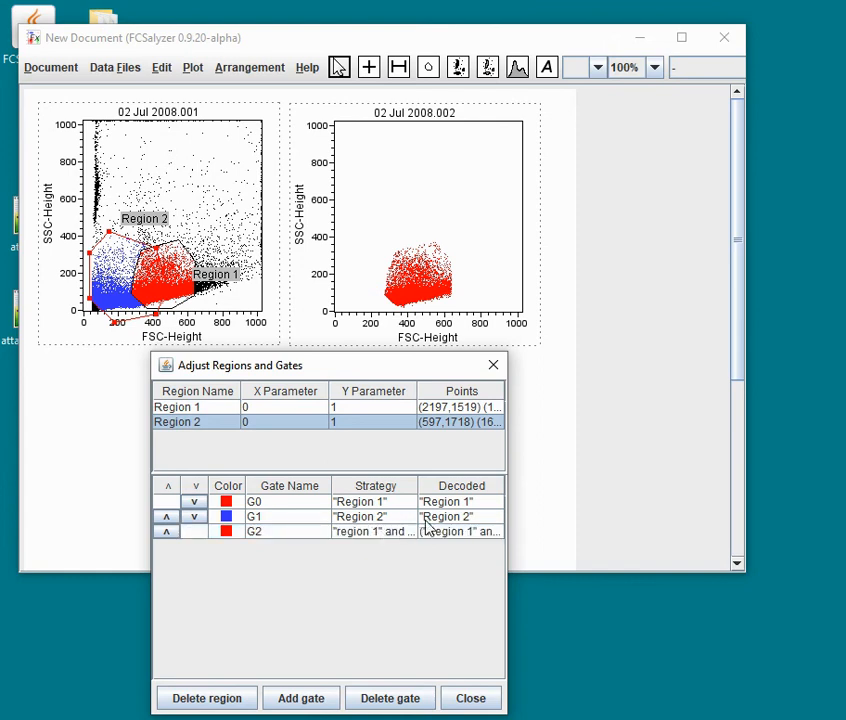
drag(331, 485, 270, 485)
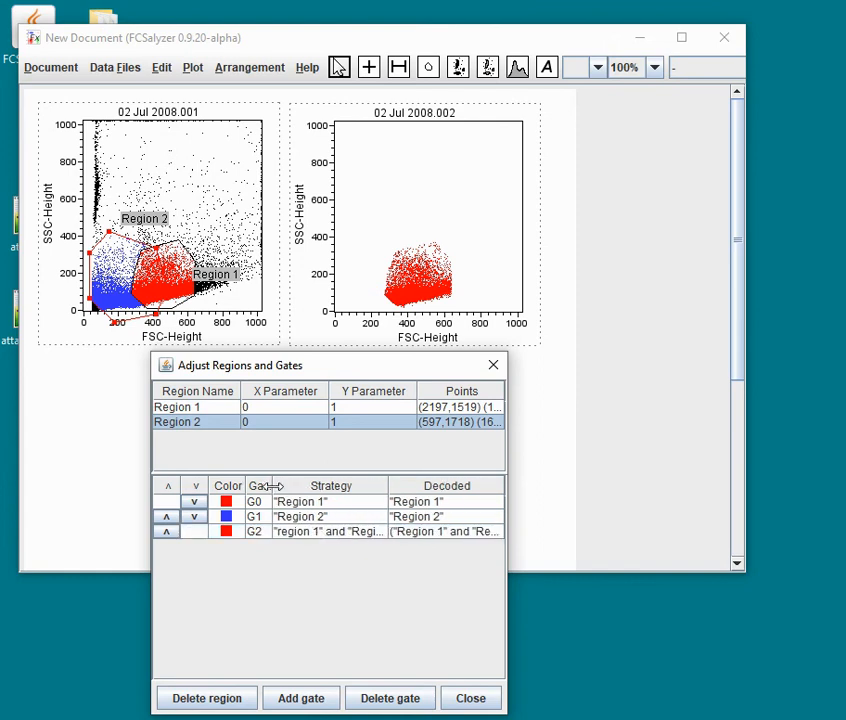
Change the colour of gate G2 to green and move it to the top of the gate order
click(228, 533)
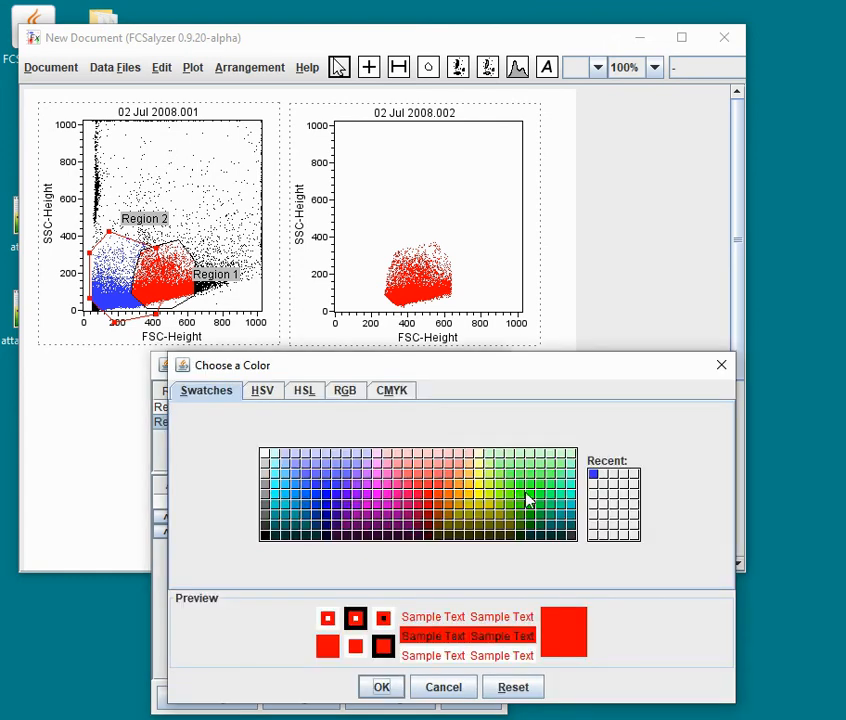
click(533, 503)
click(390, 682)
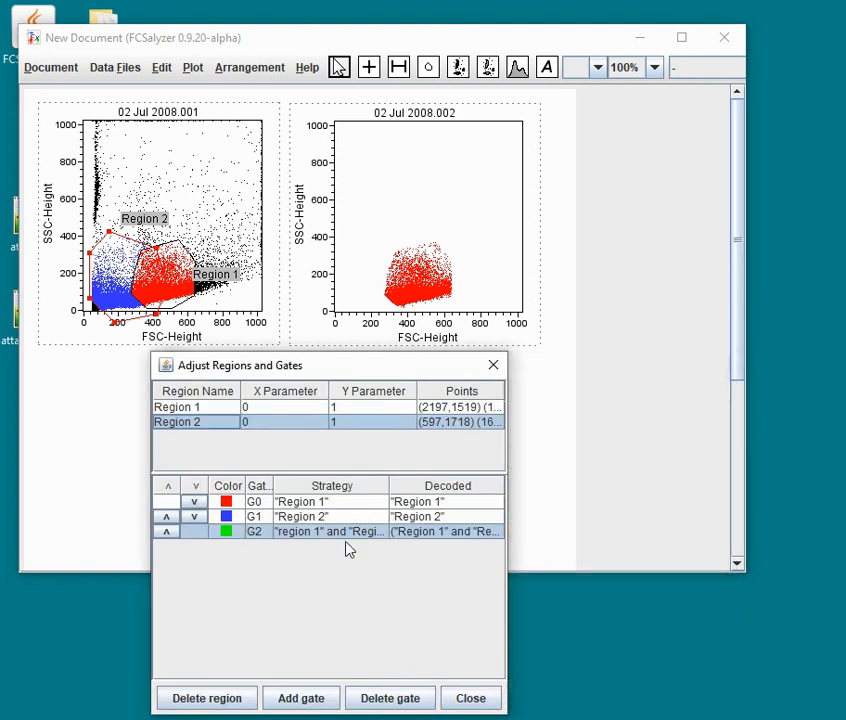
click(167, 533)
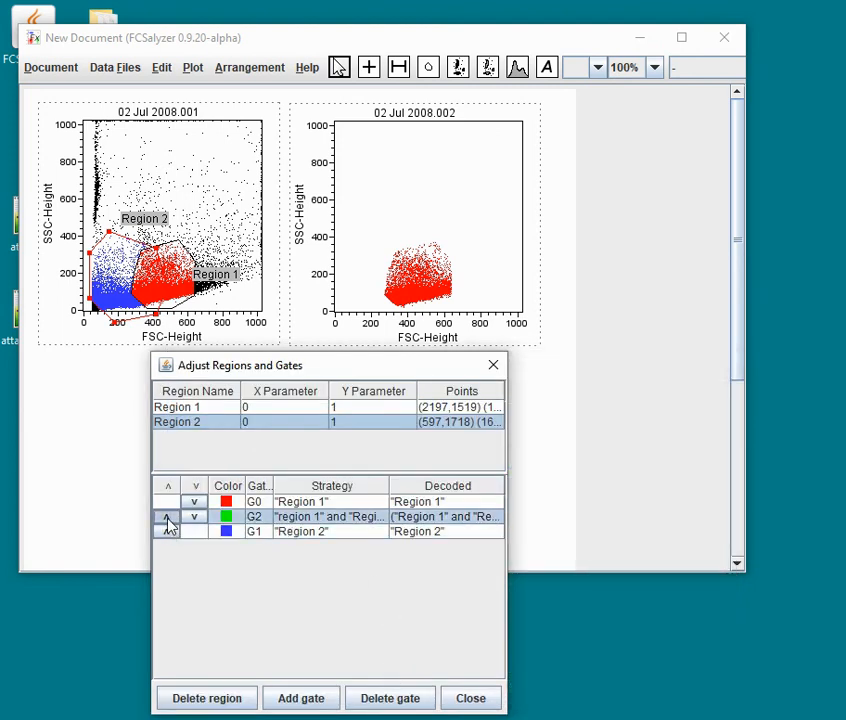
click(166, 518)
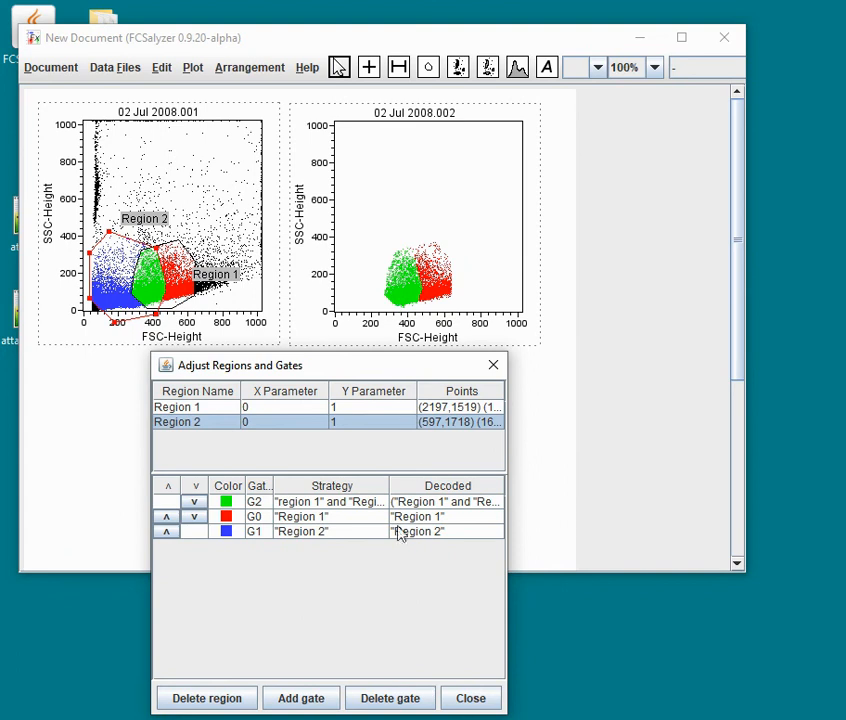
Change the strategy of gate G2 to "region 1" or "Region 2"
double_click(334, 503)
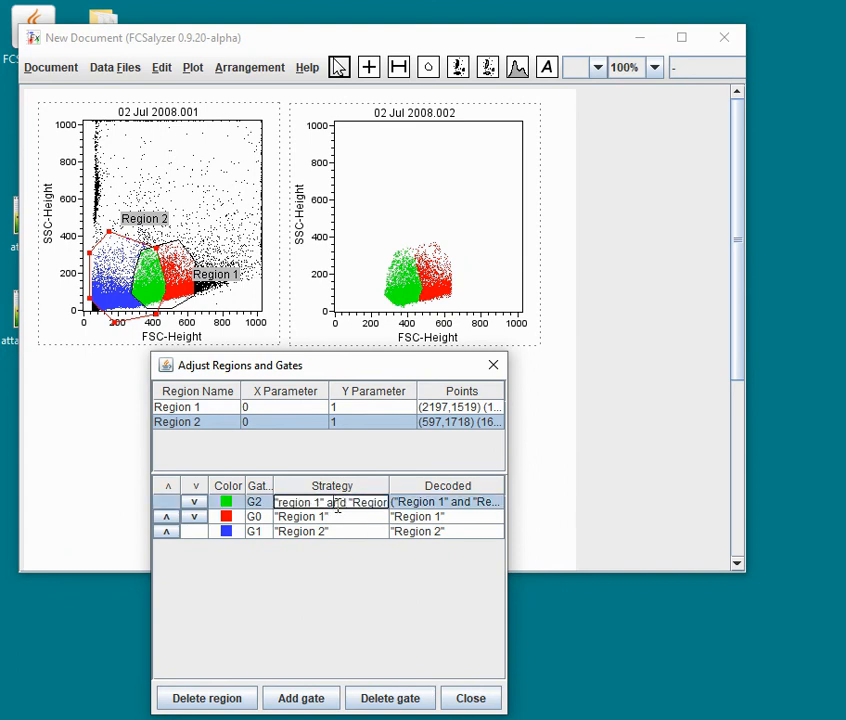
drag(329, 502, 344, 505)
text(or)
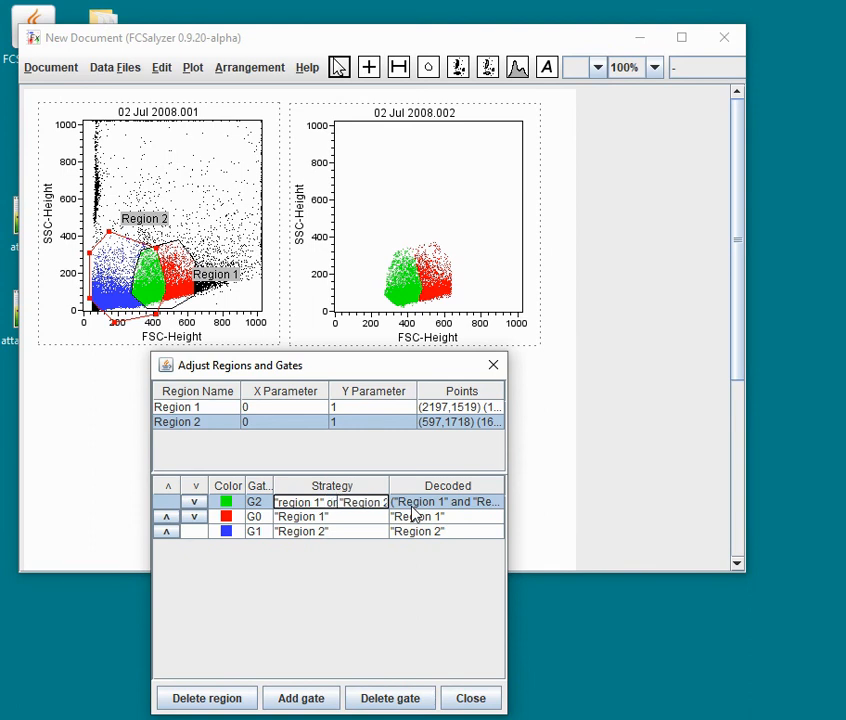
key(Return)
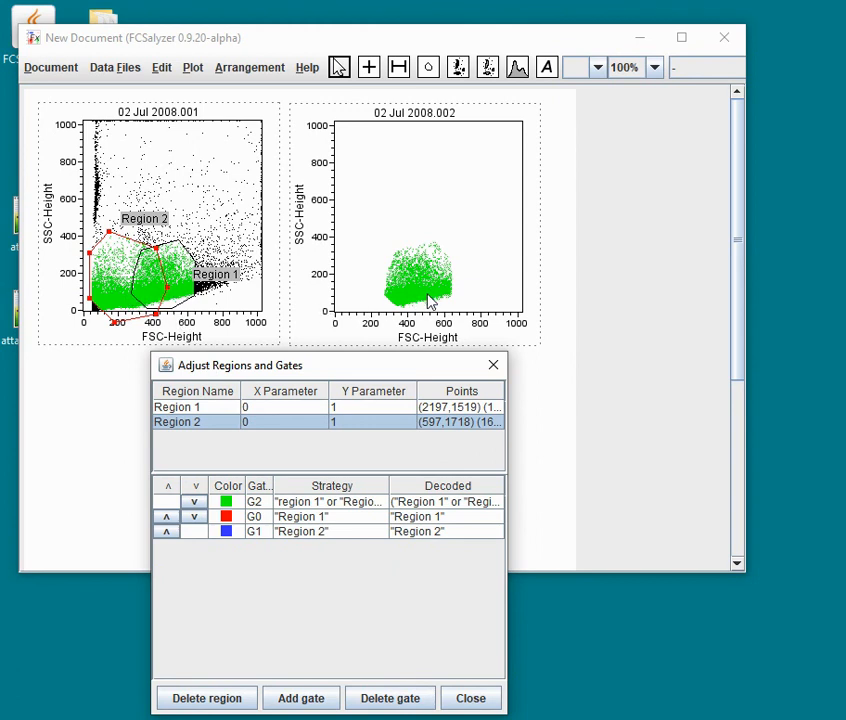
Replace the strategy of gate G2 with not "Region 2"
double_click(331, 502)
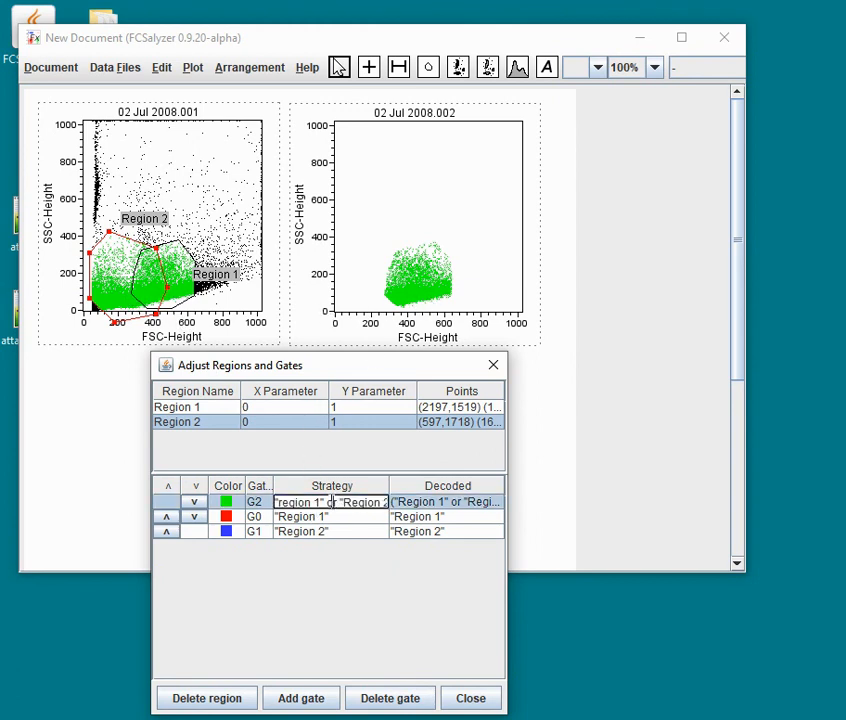
text(not "Region 2")
key(Return)
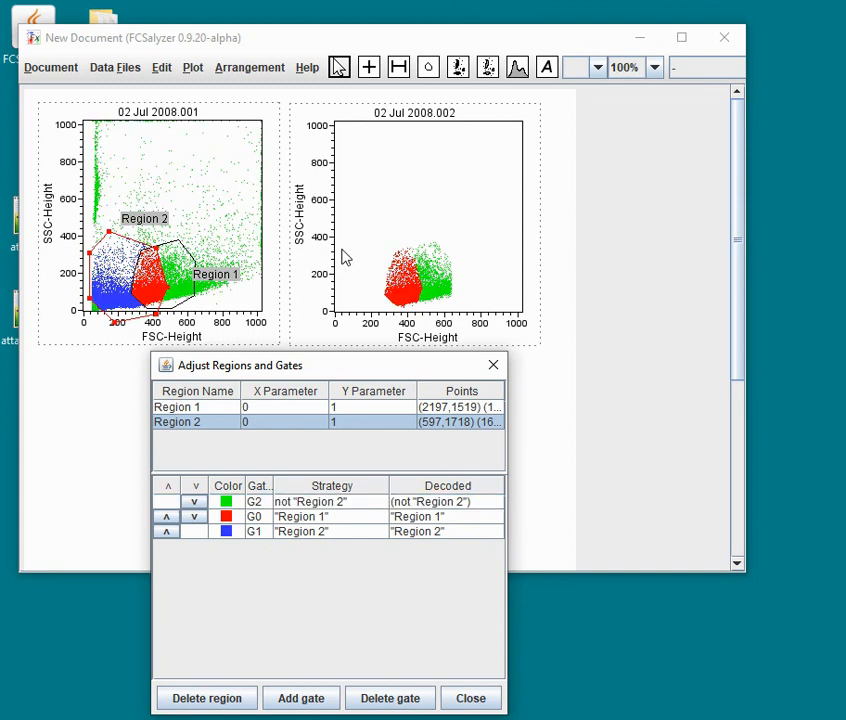